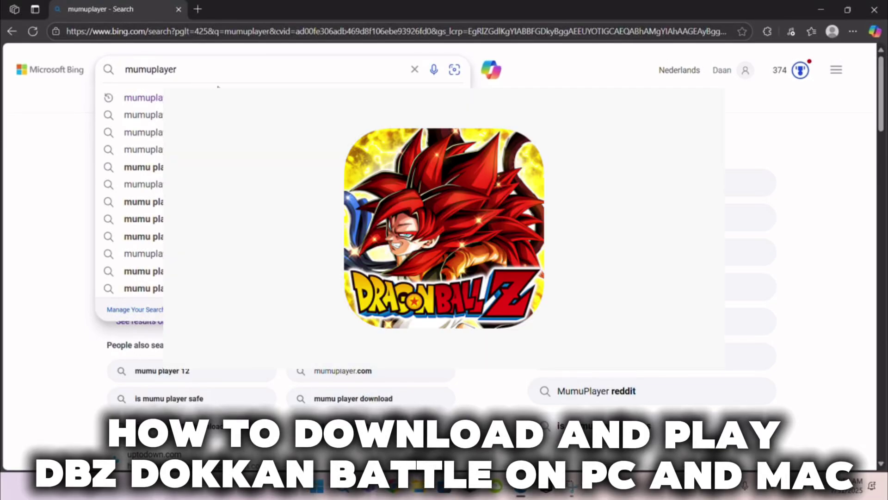
# Search the web for "mumuplayer" and open the official mumuplayer.com site from the results
pyautogui.press('Return')
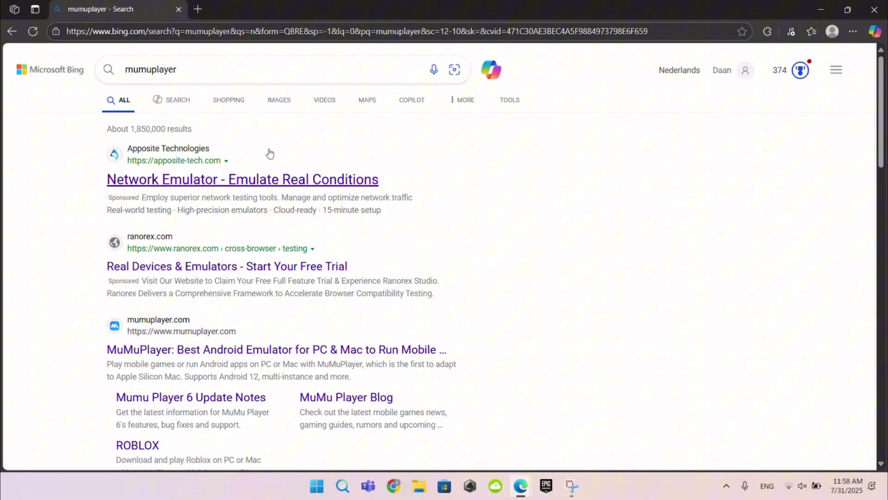
pyautogui.scroll(-2, 267, 152)
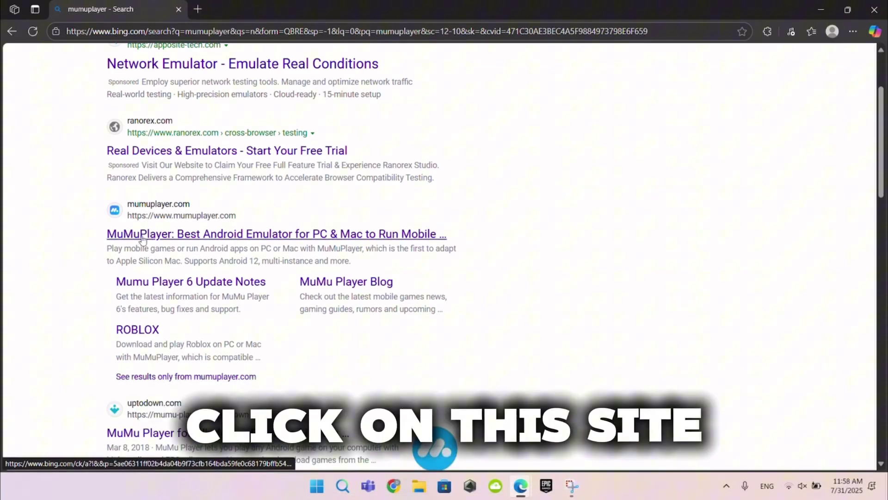
pyautogui.click(142, 236)
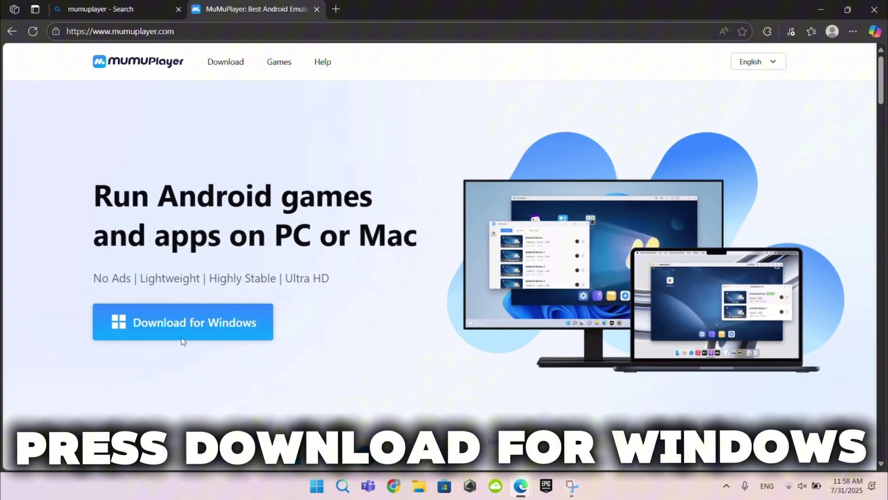
# Download and install MuMuPlayer for Windows, accepting its User Agreement and Privacy Policy
pyautogui.click(174, 317)
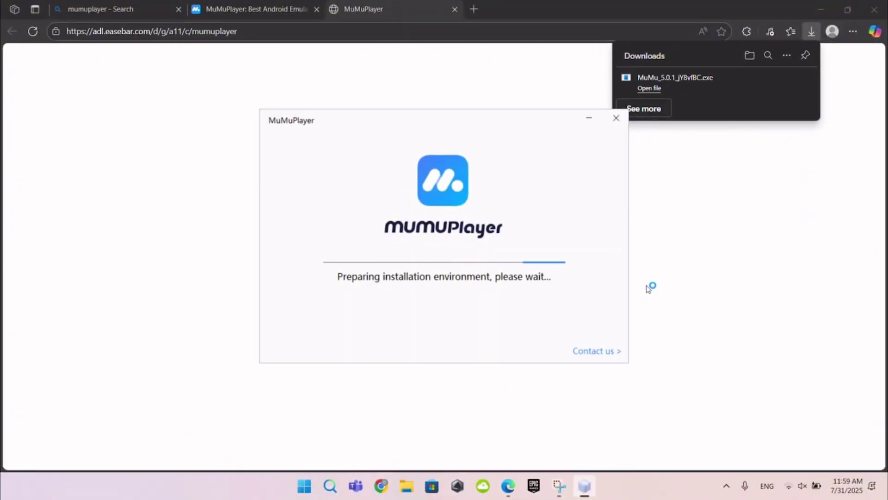
pyautogui.press('Return')
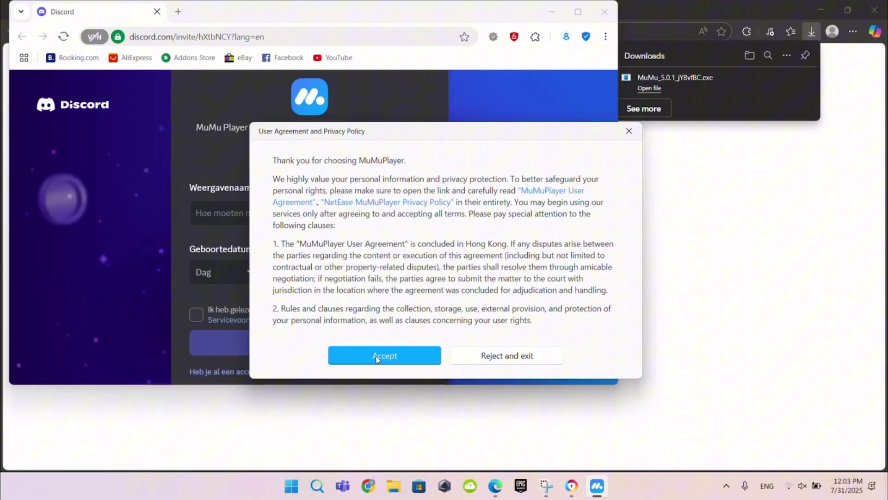
pyautogui.click(374, 360)
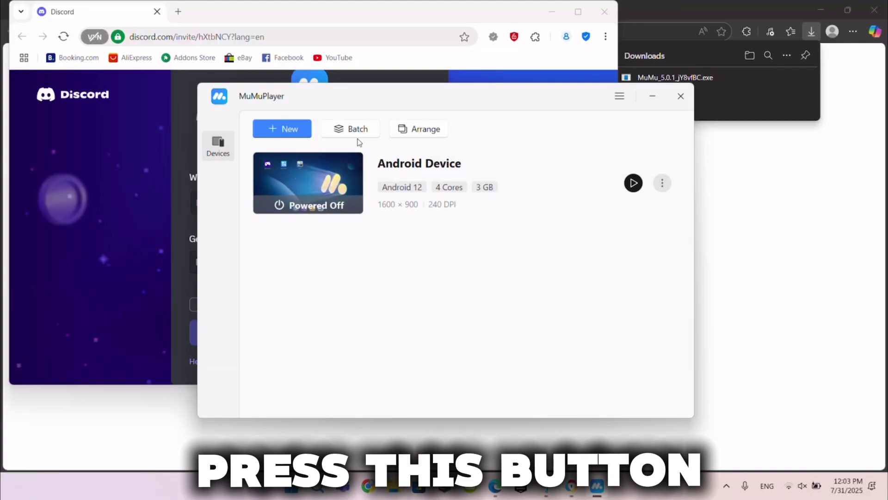
# Start the powered-off Android Device and allow MuMu Android Device network access through Windows Firewall
pyautogui.click(339, 189)
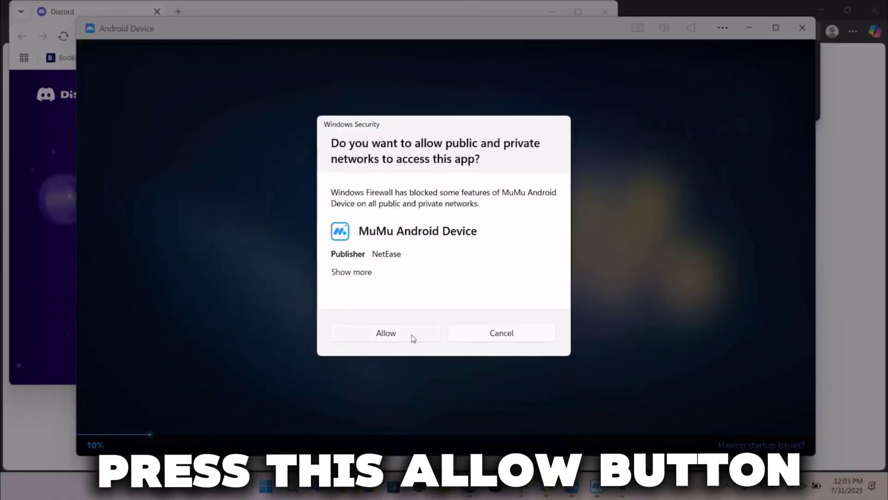
pyautogui.click(413, 336)
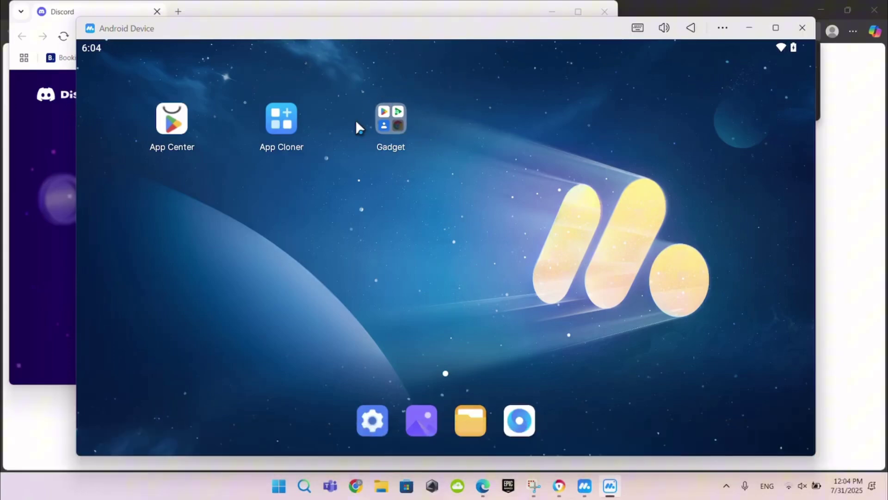
# Open the Play Store from the Gadget folder and sign in with the Google account's email
pyautogui.click(381, 124)
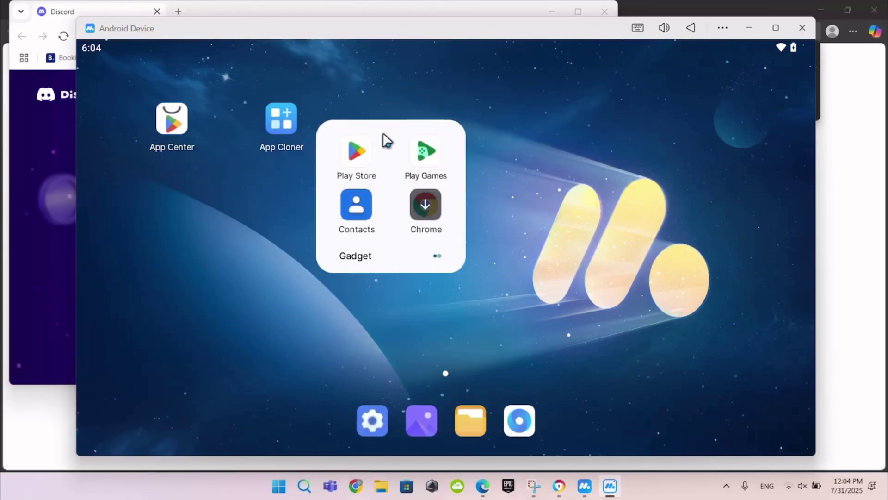
pyautogui.click(360, 156)
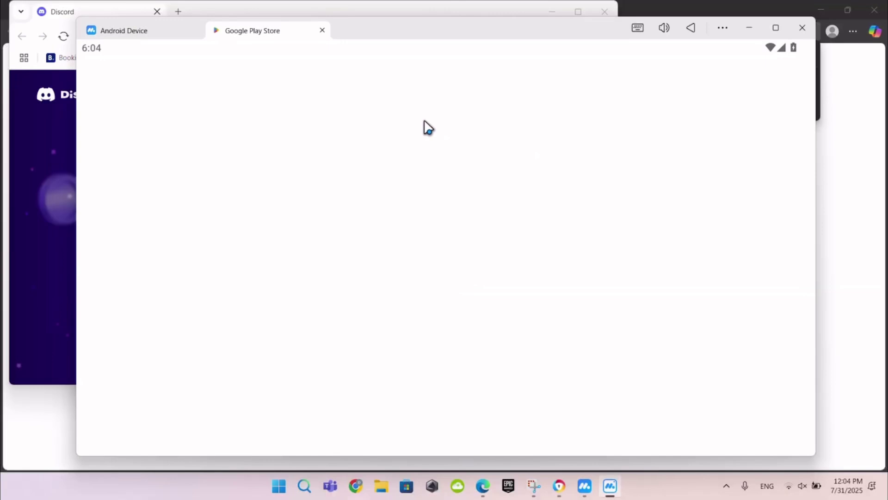
pyautogui.click(454, 323)
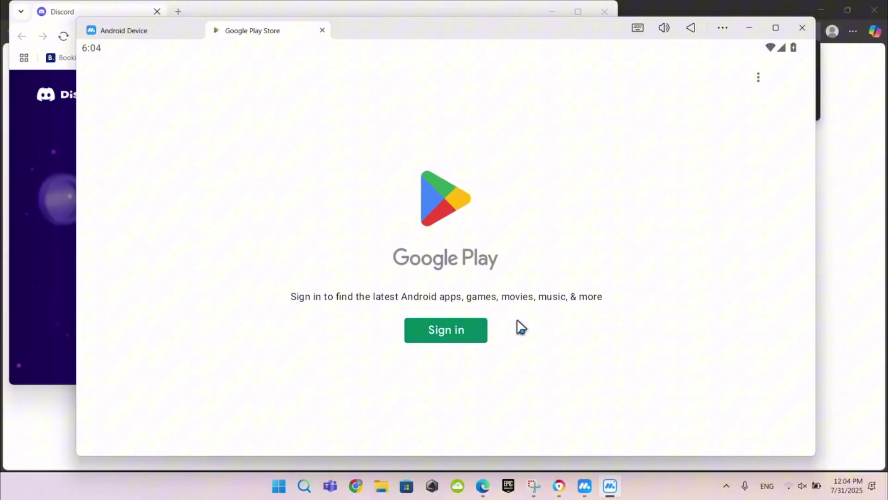
pyautogui.click(472, 331)
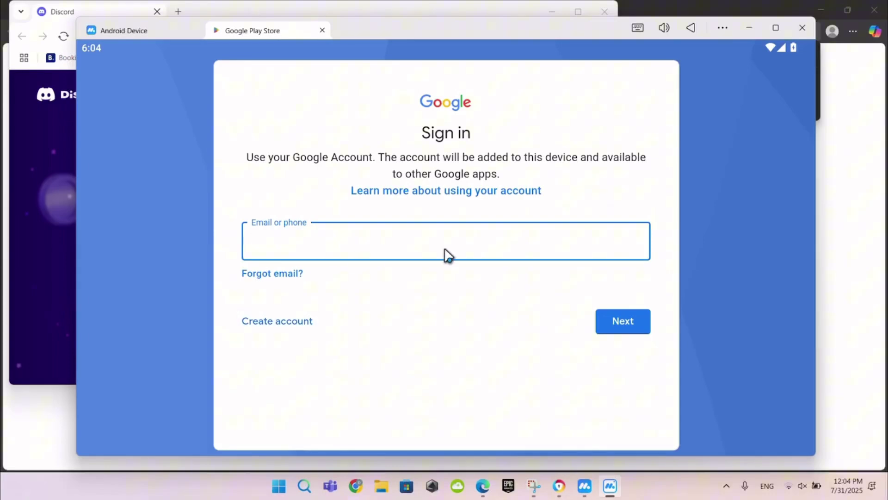
pyautogui.write('s')
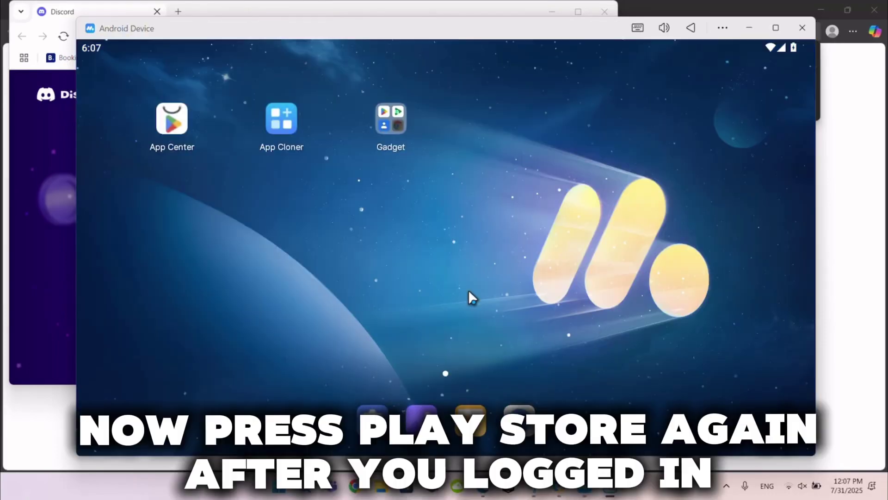
# Reopen the Play Store from the Gadget folder, declining the deals notifications and dismissing the Teacher Approved tip
pyautogui.click(387, 123)
pyautogui.click(356, 147)
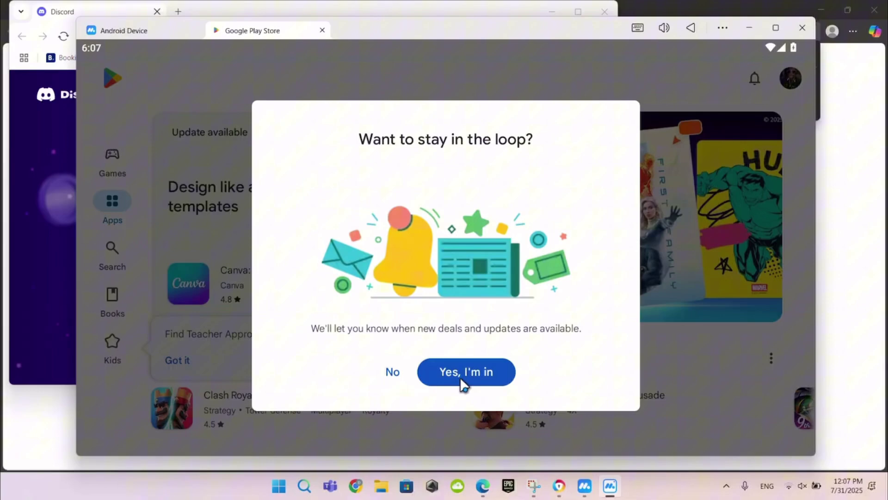
pyautogui.click(395, 376)
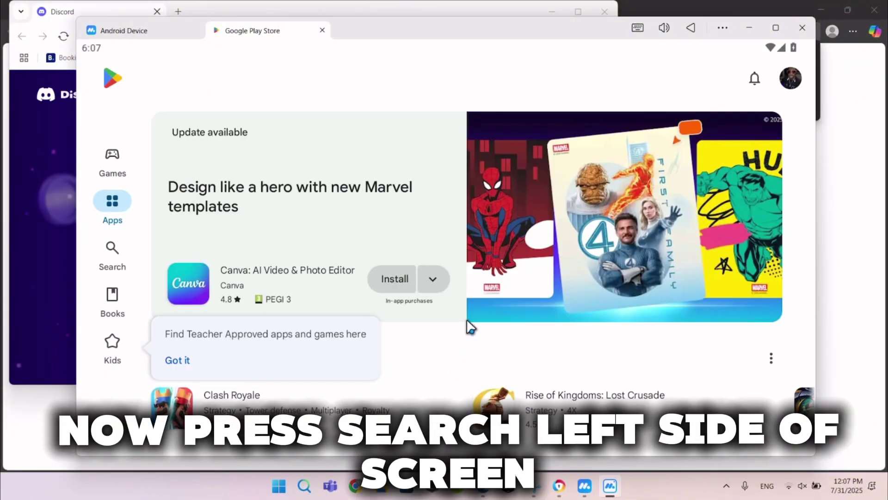
pyautogui.click(180, 361)
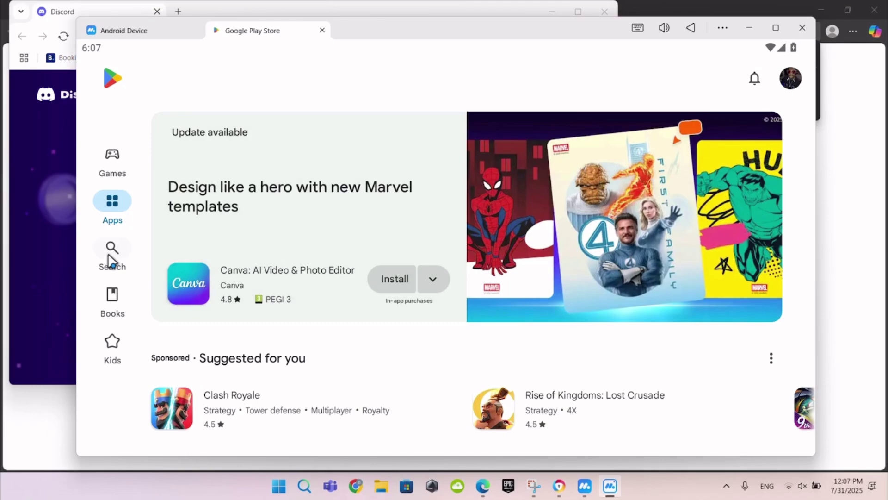
# Install Clash Royale from the suggestions on the Play Store's search page and launch it from the Android home screen
pyautogui.click(114, 258)
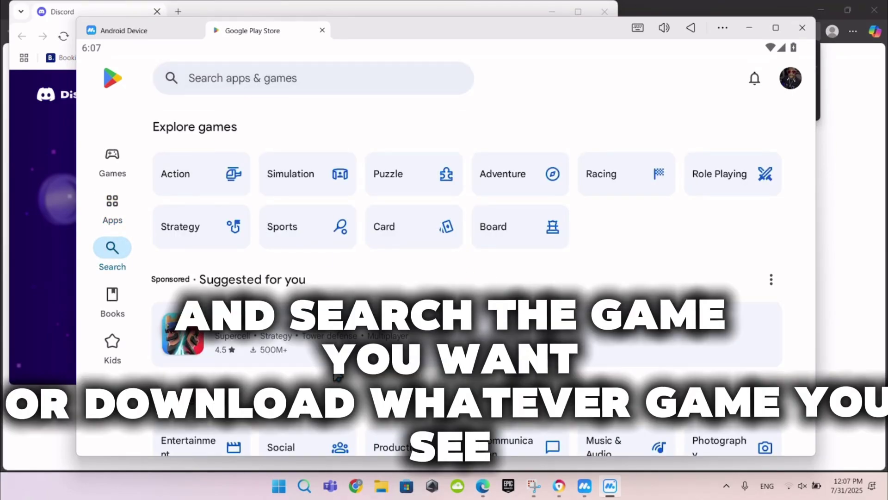
pyautogui.click(303, 343)
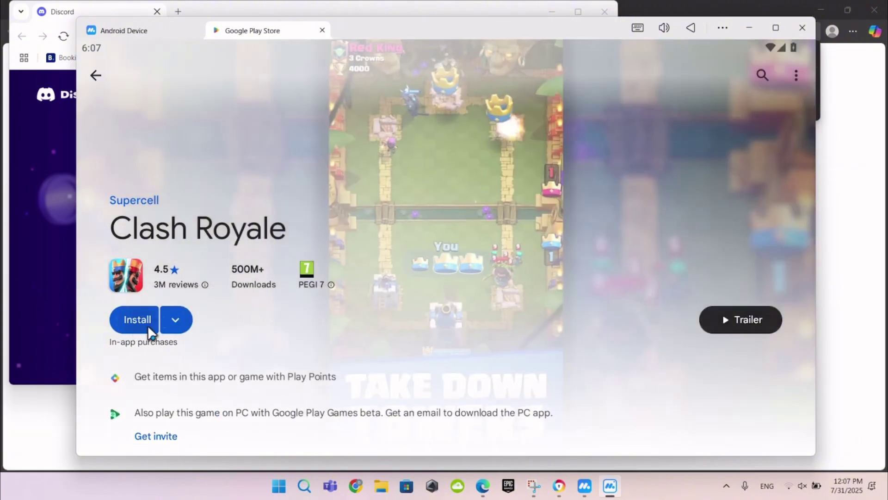
pyautogui.click(137, 320)
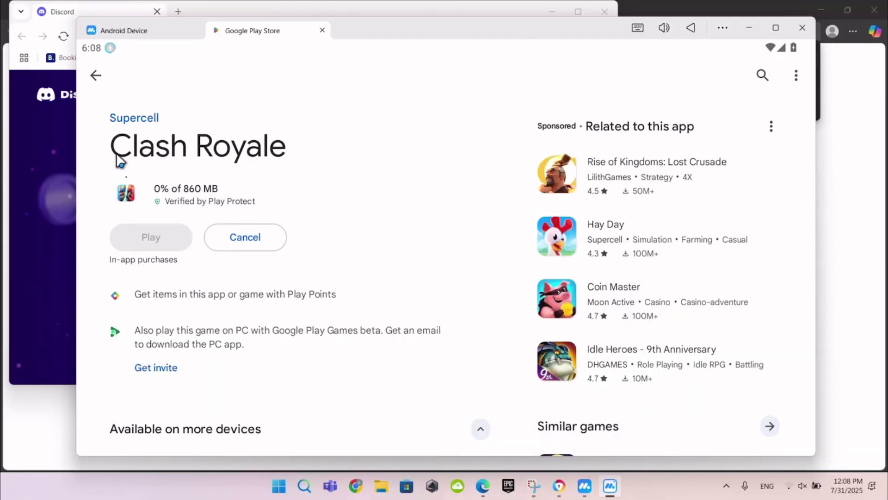
pyautogui.scroll(-1, 296, 155)
pyautogui.scroll(1, 304, 168)
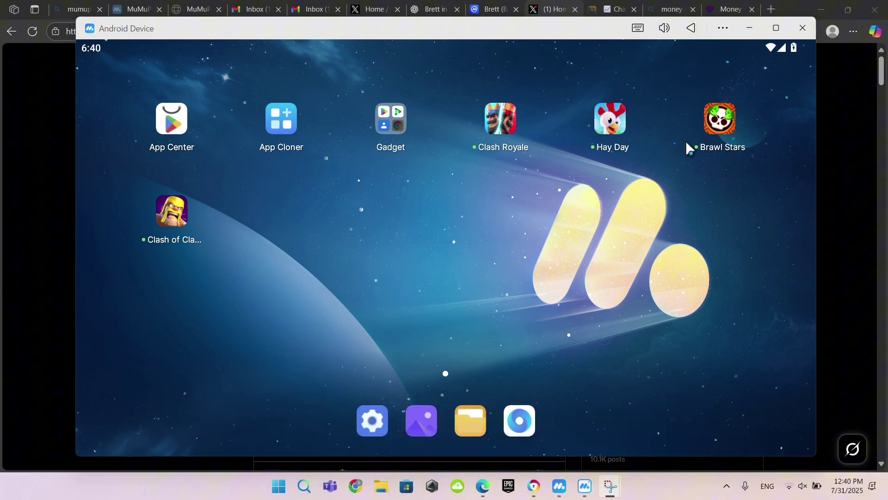
pyautogui.click(514, 123)
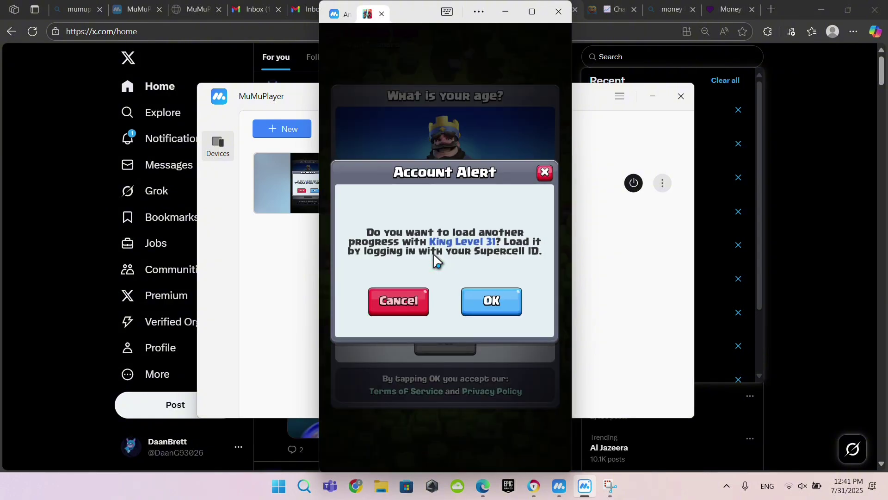
pyautogui.click(501, 308)
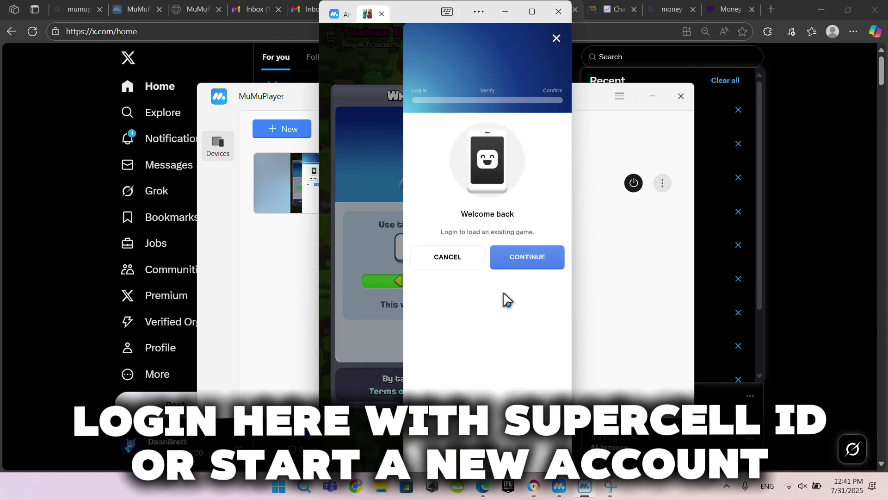
pyautogui.click(528, 257)
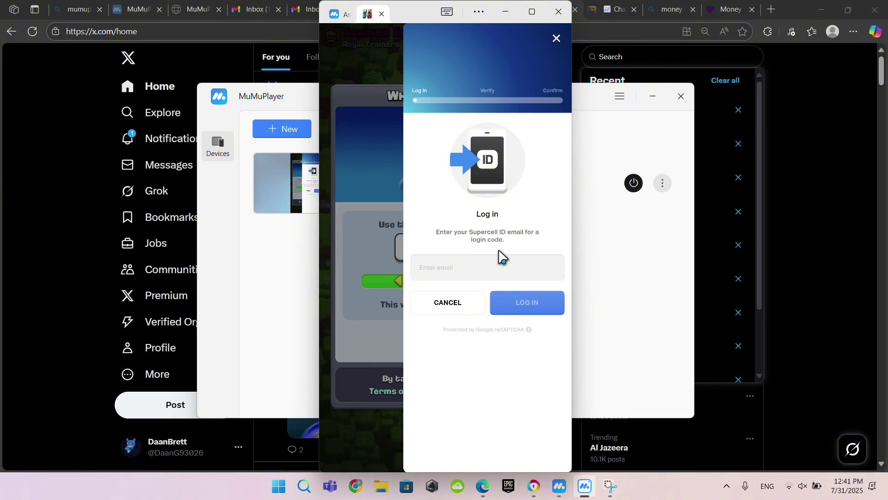
pyautogui.click(557, 38)
# Set and confirm the player's age in Clash Royale, and advance through the opening dialogue of the training battle
pyautogui.moveTo(413, 282); pyautogui.dragTo(451, 290)
pyautogui.click(469, 354)
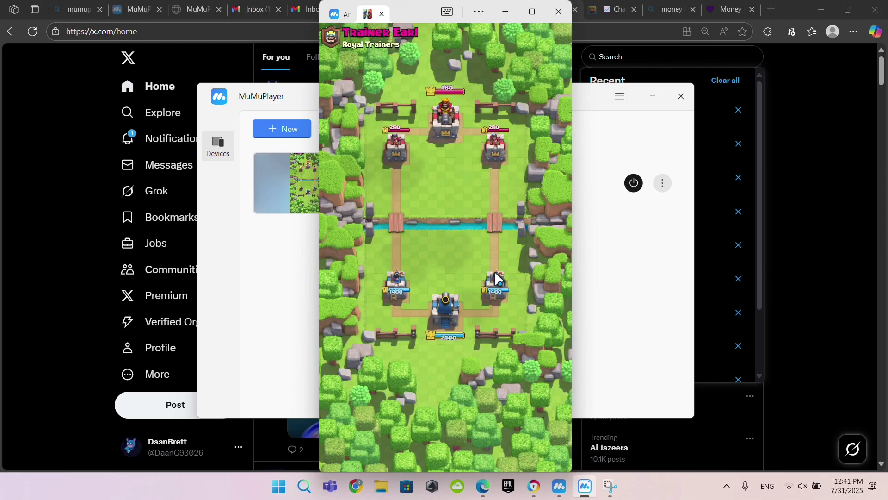
pyautogui.click(494, 402)
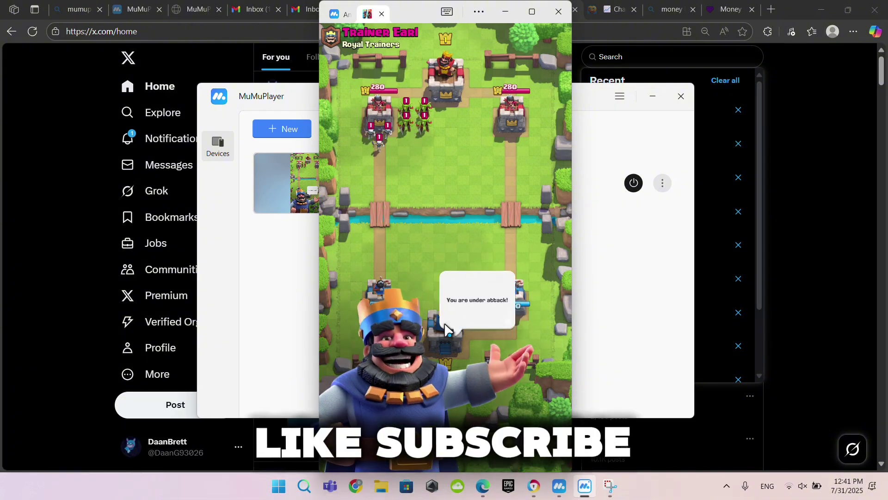
pyautogui.click(445, 324)
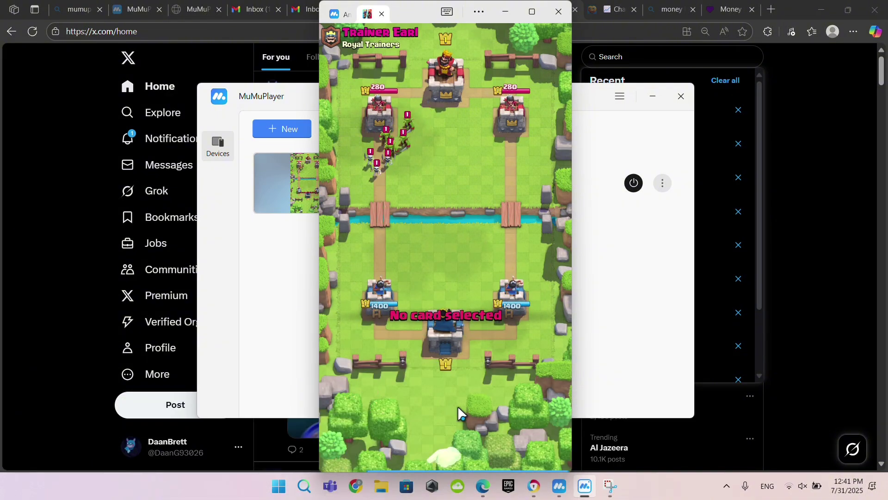